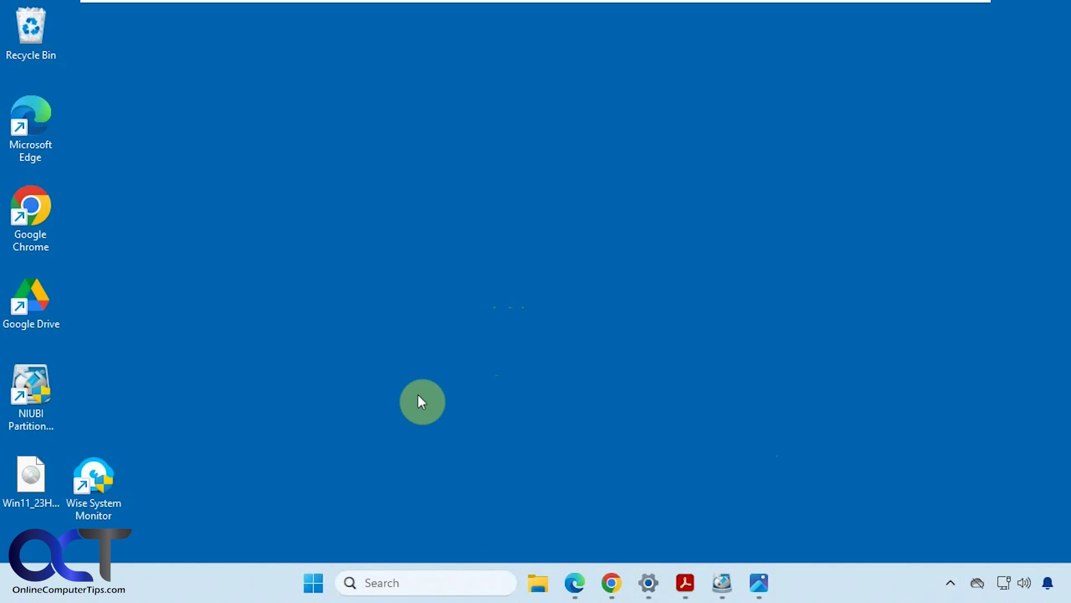
# Launch Wise System Monitor, close its window, and reopen it through the speed bar's Check details
pyautogui.doubleClick(96, 471)
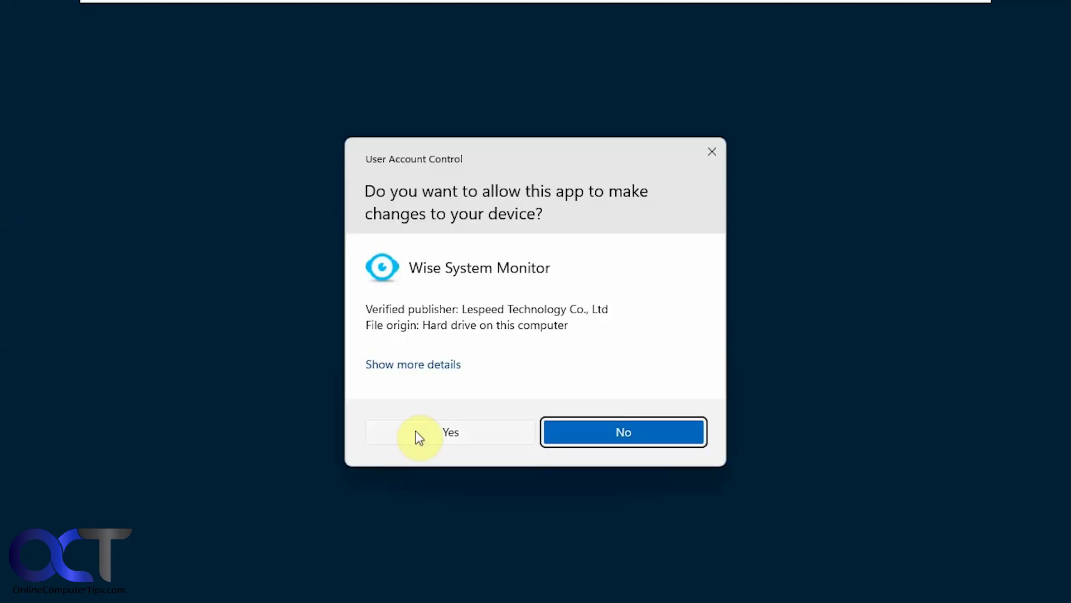
pyautogui.click(427, 438)
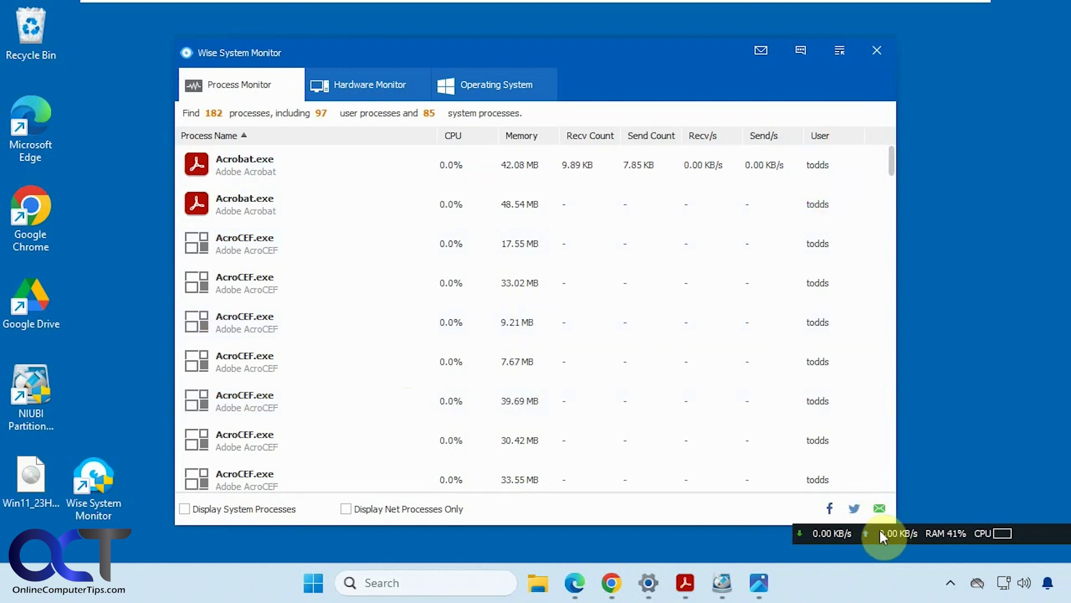
pyautogui.click(877, 50)
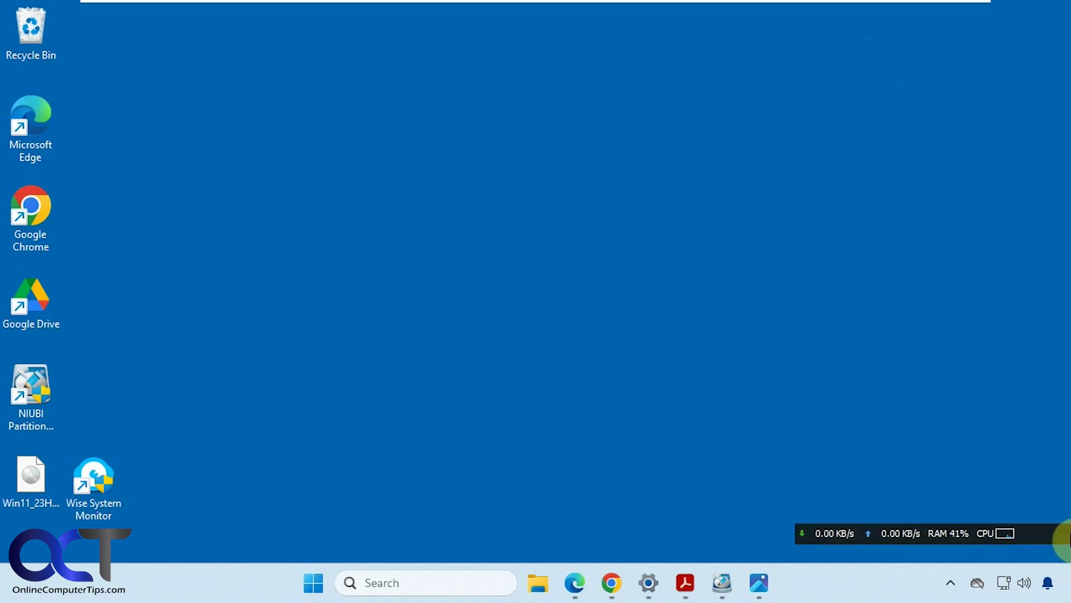
pyautogui.rightClick(1041, 532)
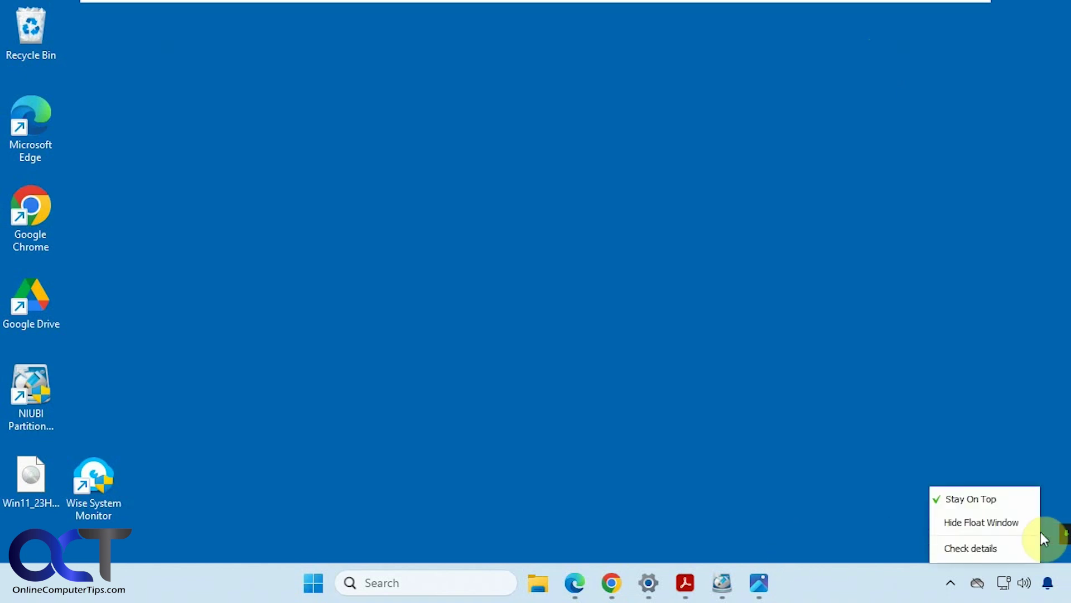
pyautogui.click(999, 545)
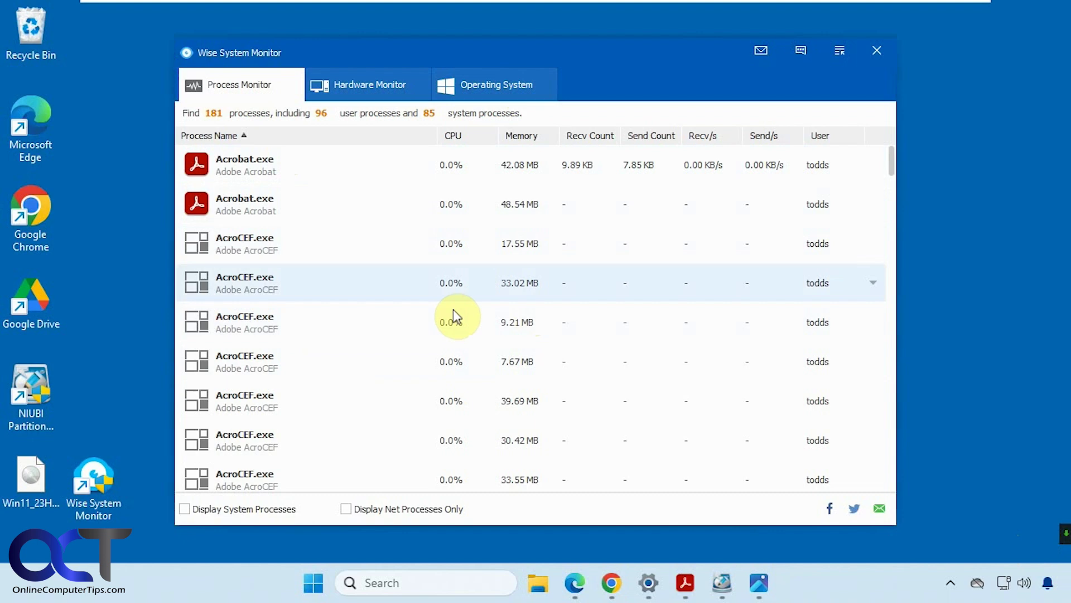
# Show system processes in the list, then hide them again
pyautogui.scroll(-3, 347, 417)
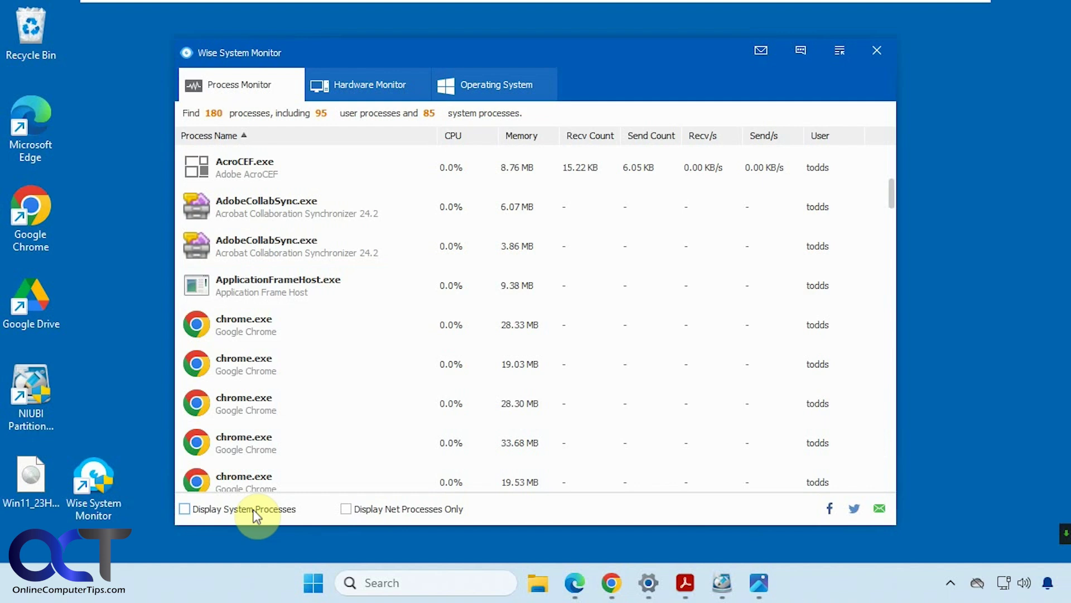
pyautogui.click(253, 509)
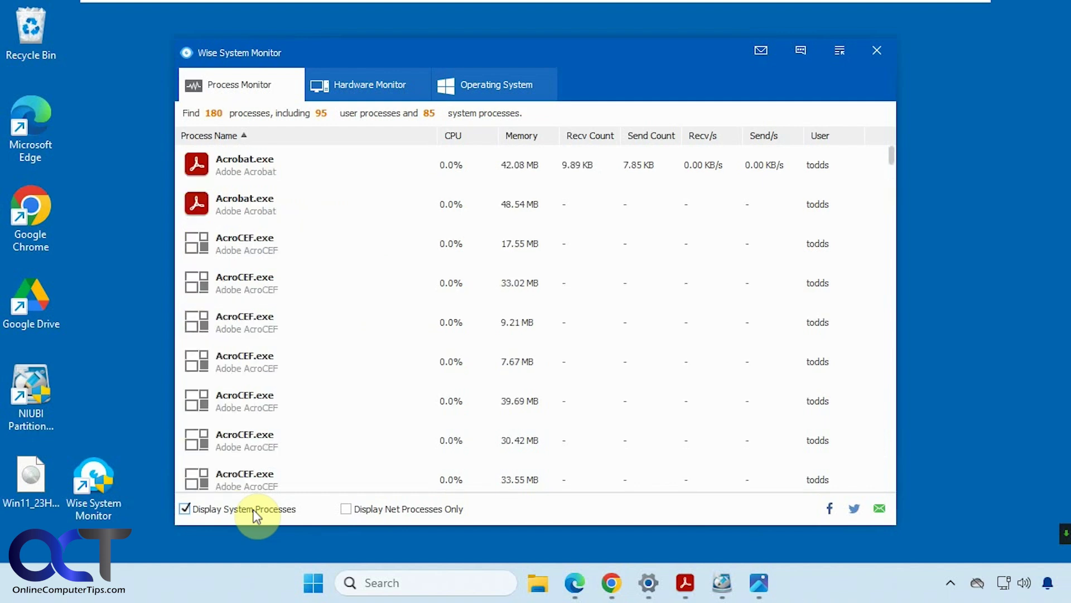
pyautogui.scroll(-2, 350, 435)
pyautogui.click(253, 507)
# Briefly filter to networked processes only, then sort by CPU and finally by memory, largest first
pyautogui.click(400, 516)
pyautogui.scroll(-3, 390, 400)
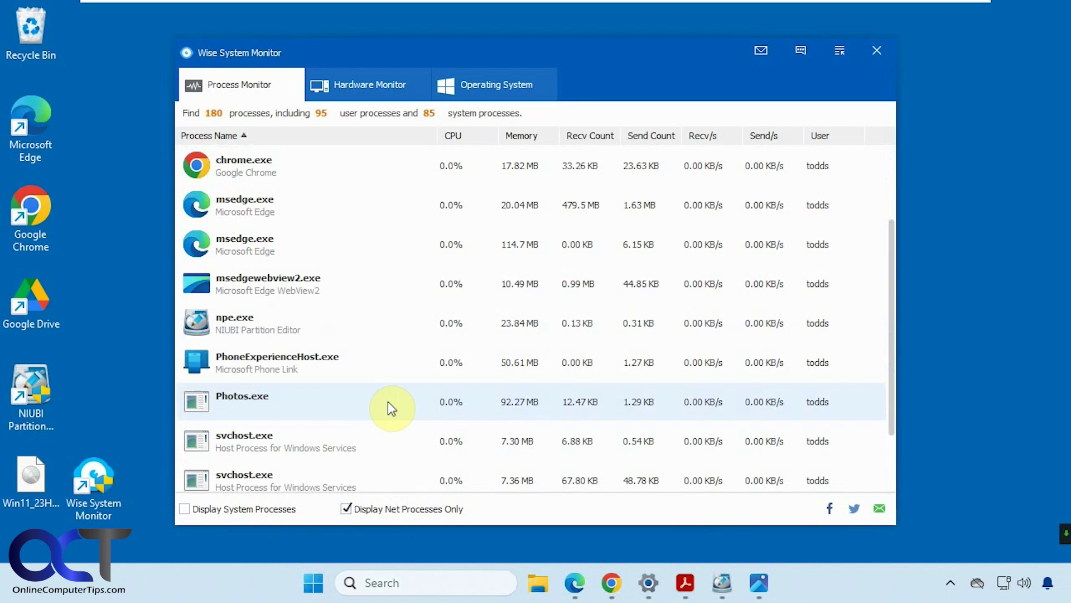
pyautogui.click(370, 510)
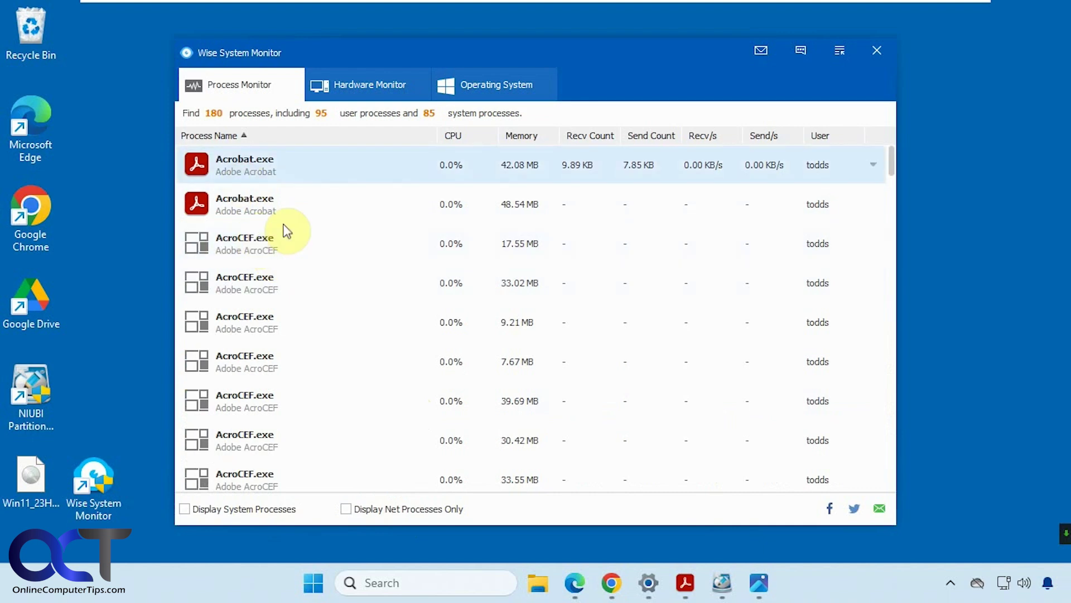
pyautogui.click(458, 138)
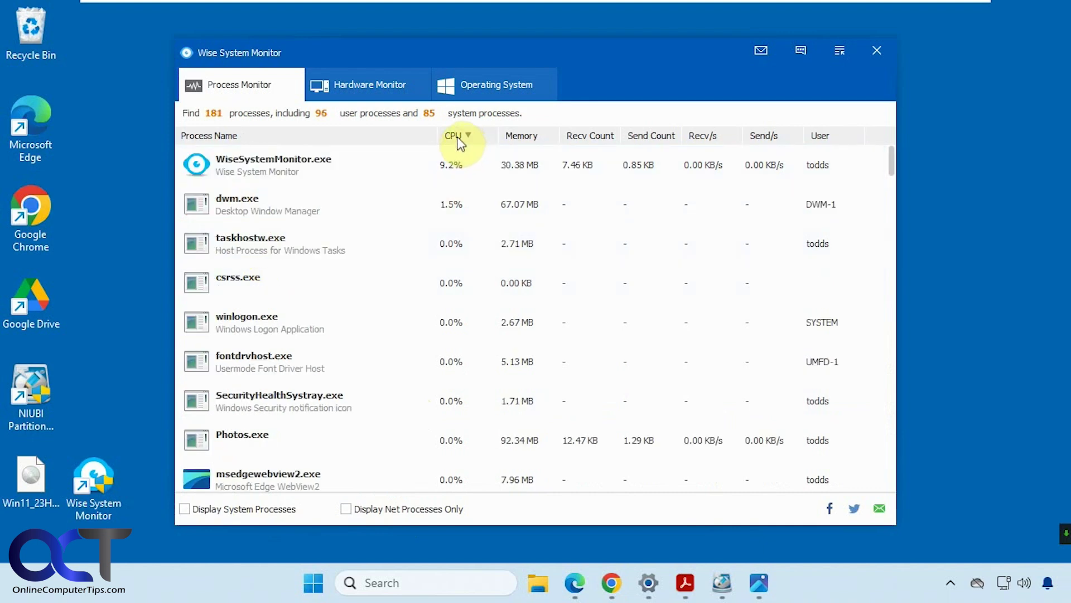
pyautogui.click(522, 136)
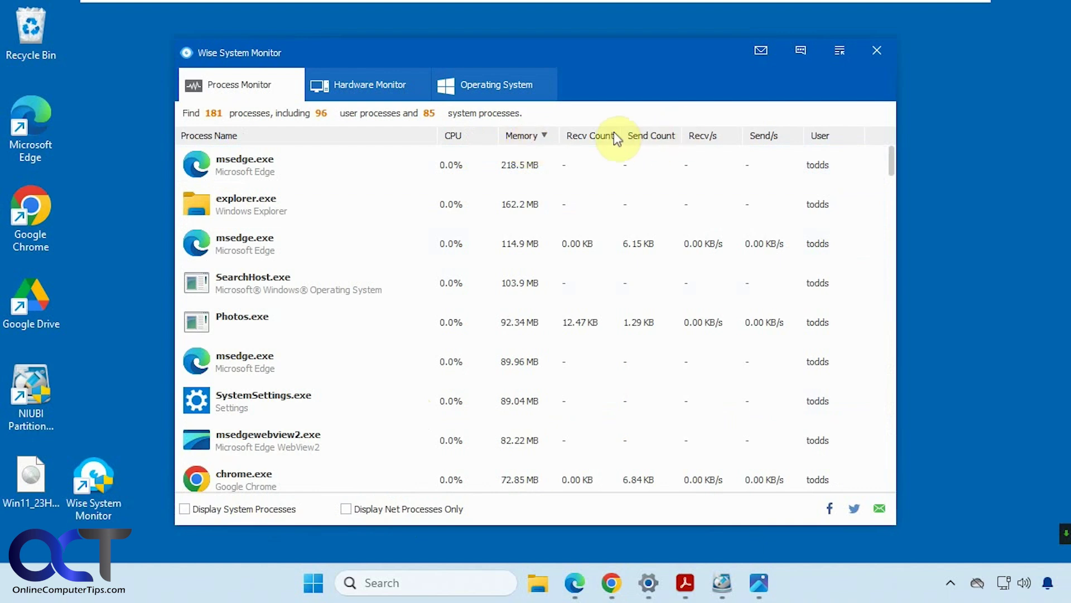
# View the i9-11900 processor details in Hardware Monitor, collapsing and re-expanding Average Temperature
pyautogui.click(370, 84)
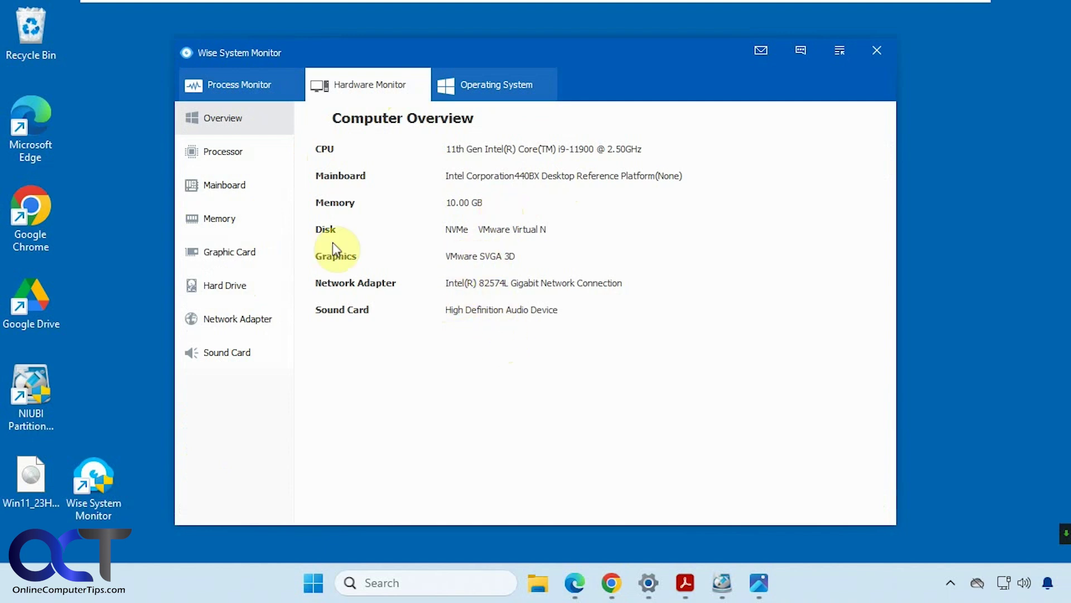
pyautogui.click(224, 152)
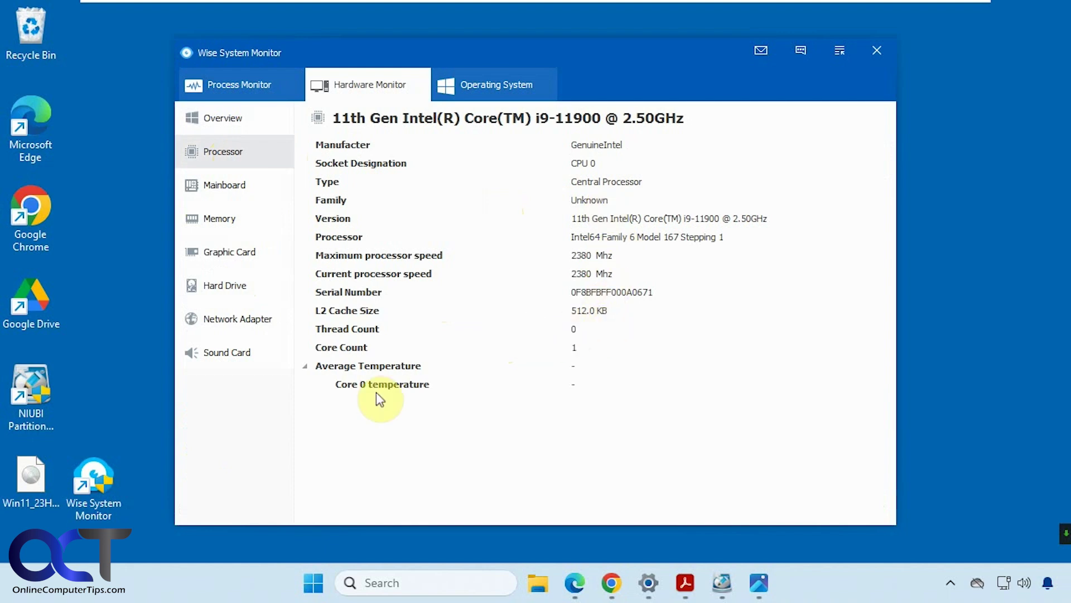
pyautogui.click(305, 366)
pyautogui.click(305, 366)
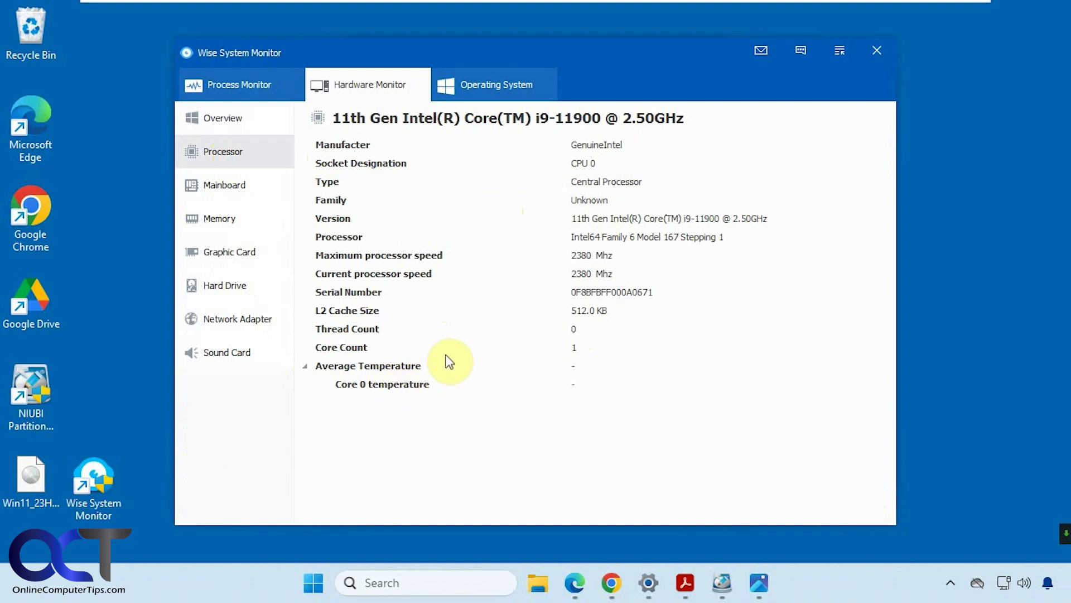
# Browse the mainboard, memory, graphics card and hard drive details, expanding and collapsing the first partition
pyautogui.click(224, 192)
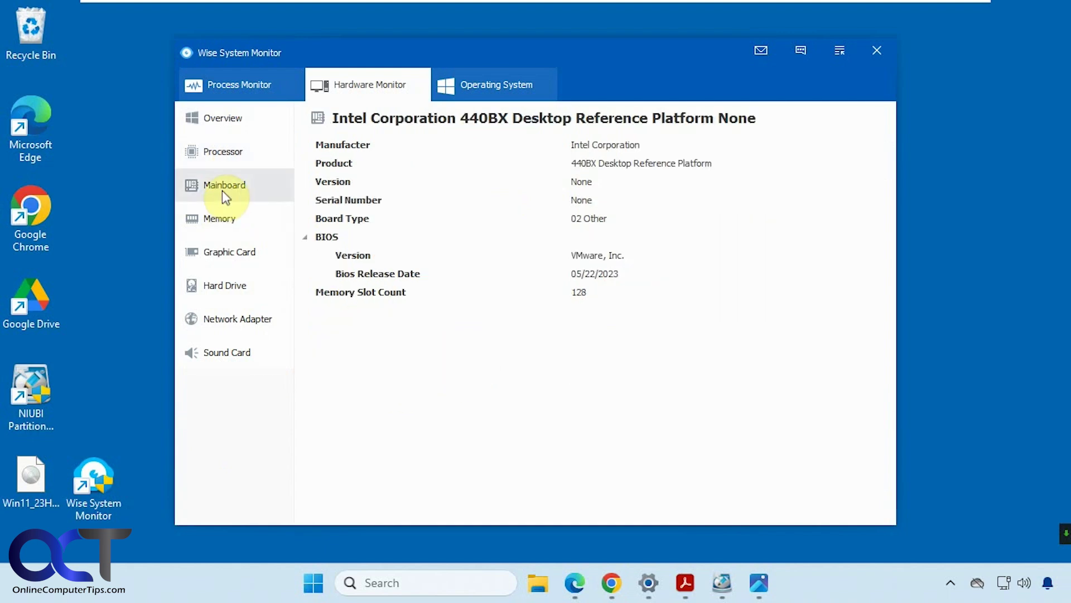
pyautogui.click(221, 217)
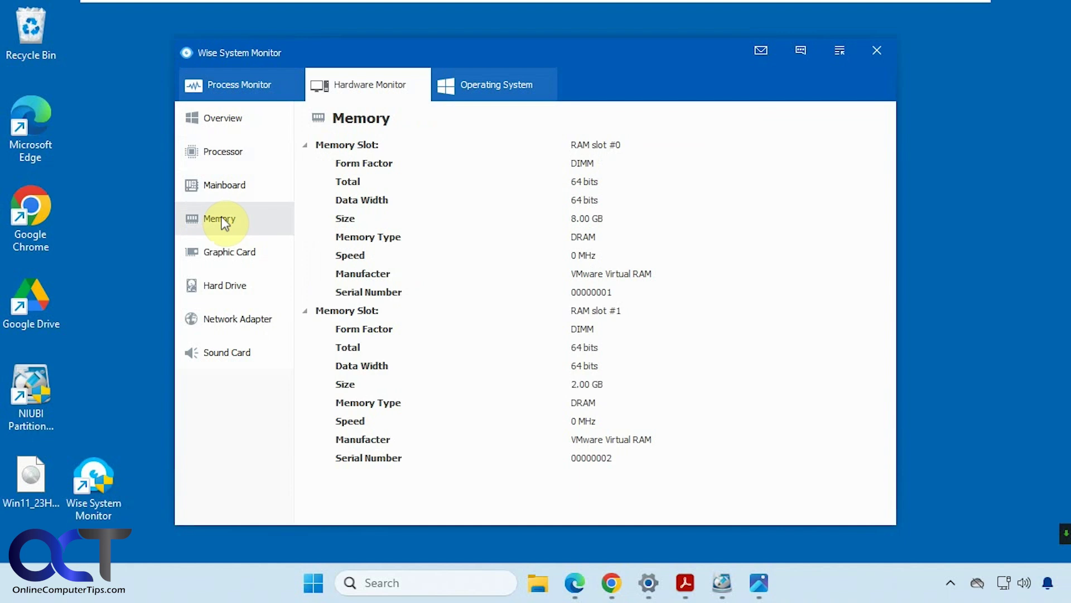
pyautogui.click(227, 251)
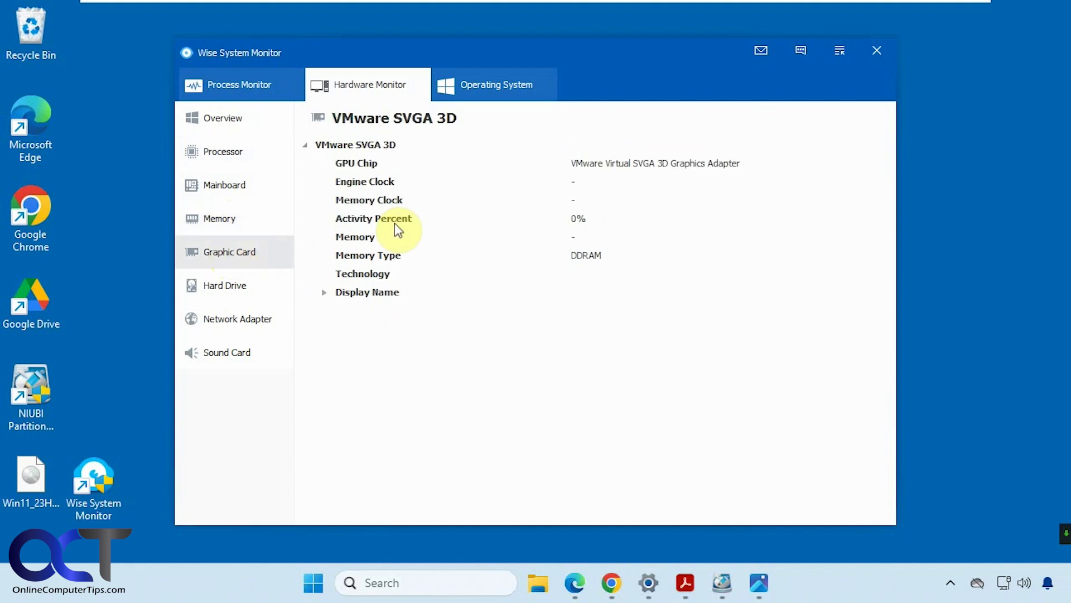
pyautogui.click(251, 289)
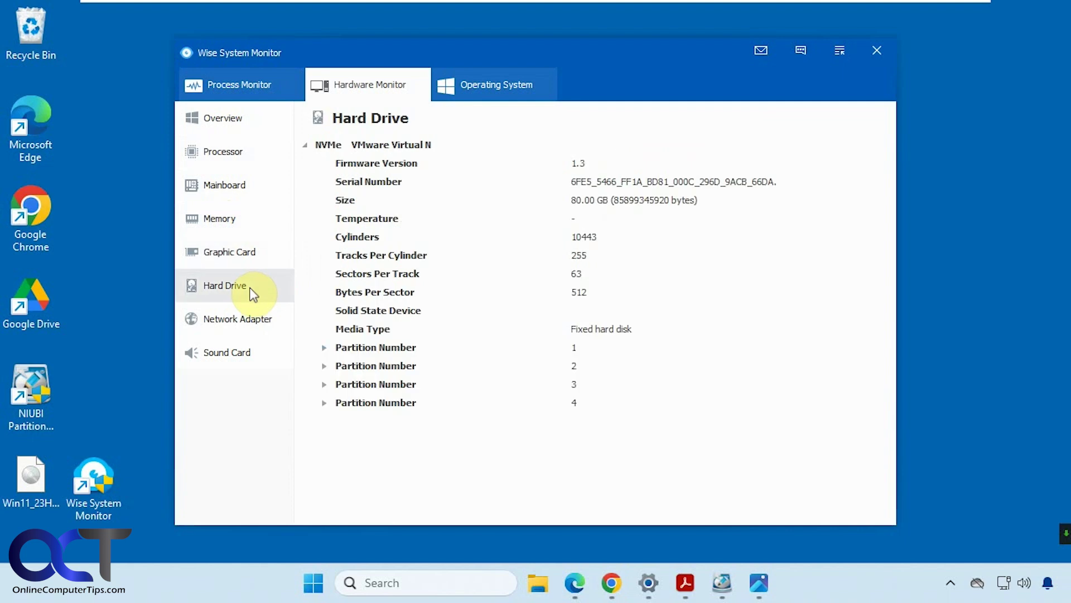
pyautogui.click(323, 348)
pyautogui.click(321, 346)
# Inspect the network adapter's DHCP, gateway and WINS addresses and the sound card, then view Operating System details
pyautogui.click(264, 321)
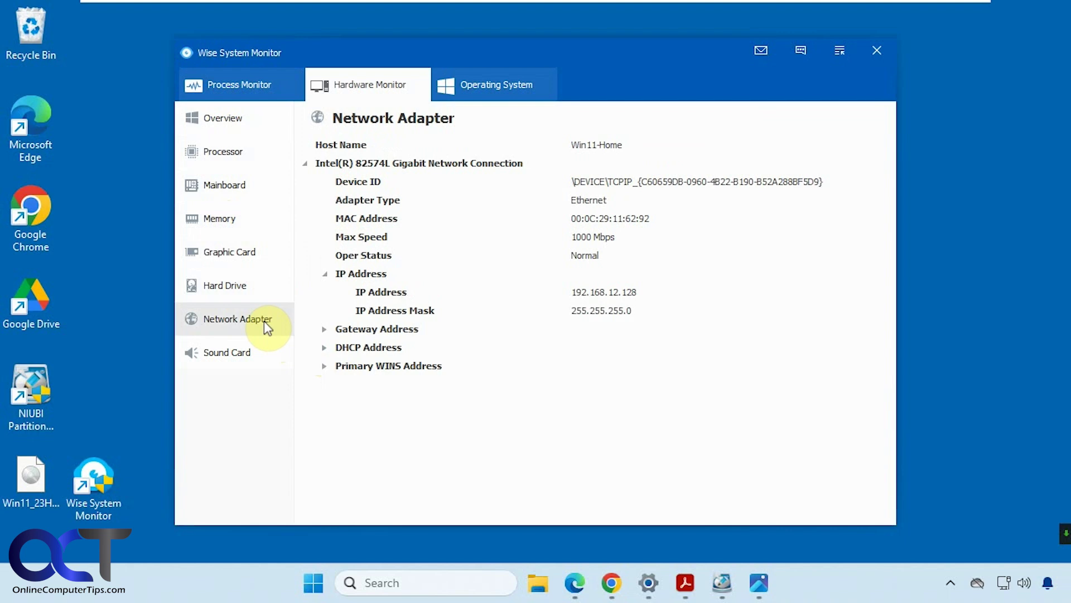
pyautogui.click(324, 347)
pyautogui.click(324, 329)
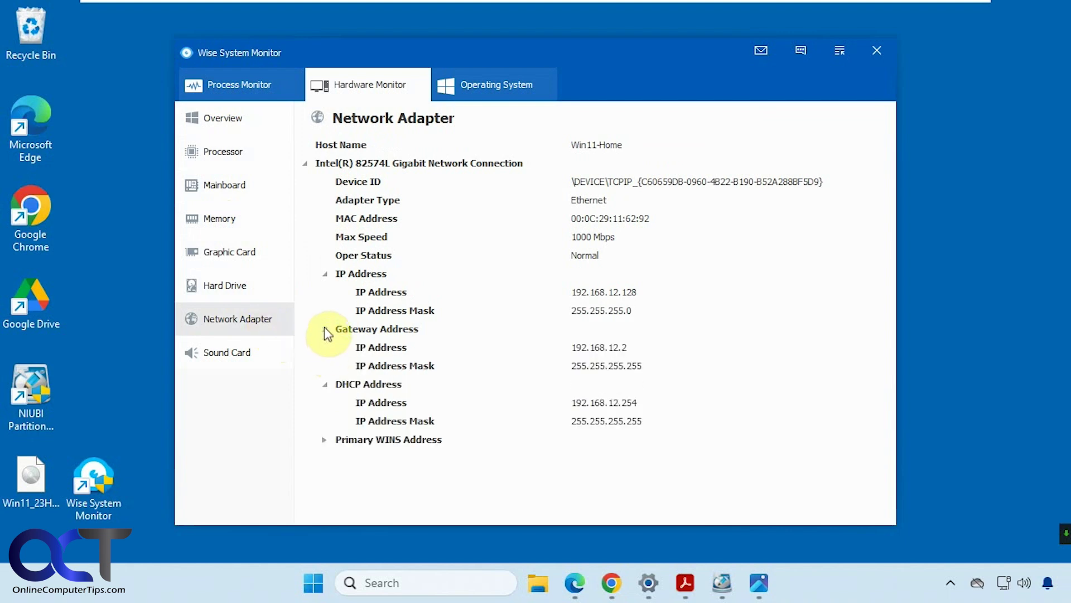
pyautogui.click(324, 440)
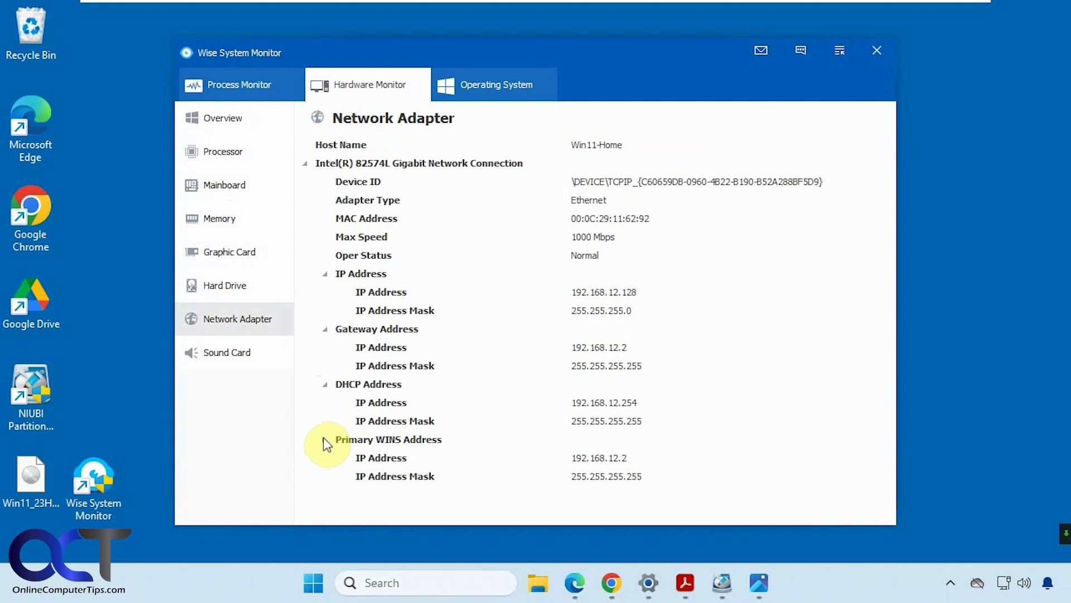
pyautogui.click(325, 440)
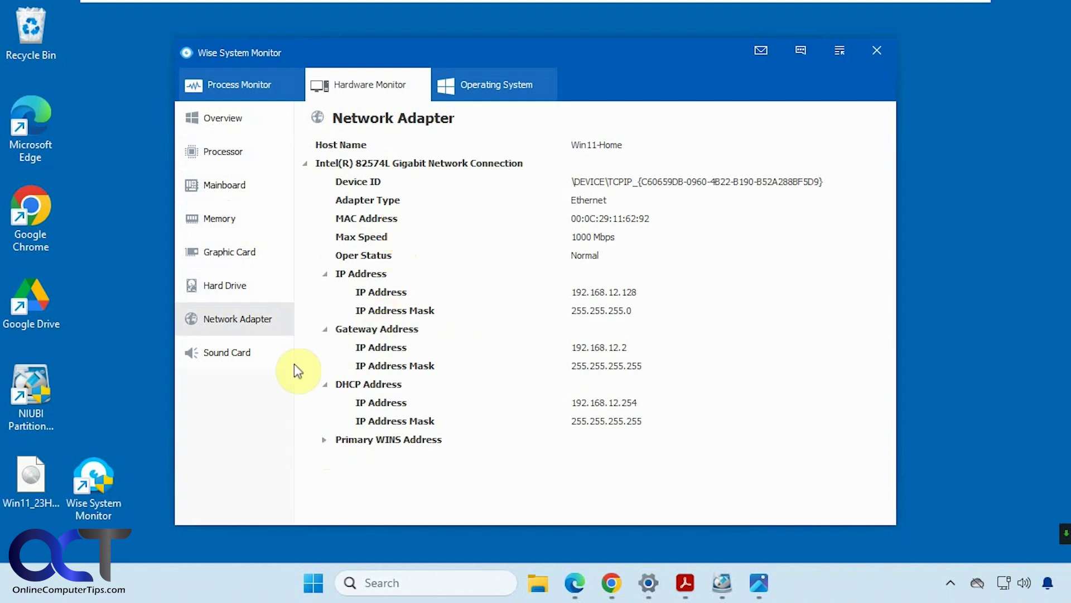
pyautogui.click(262, 363)
pyautogui.click(486, 87)
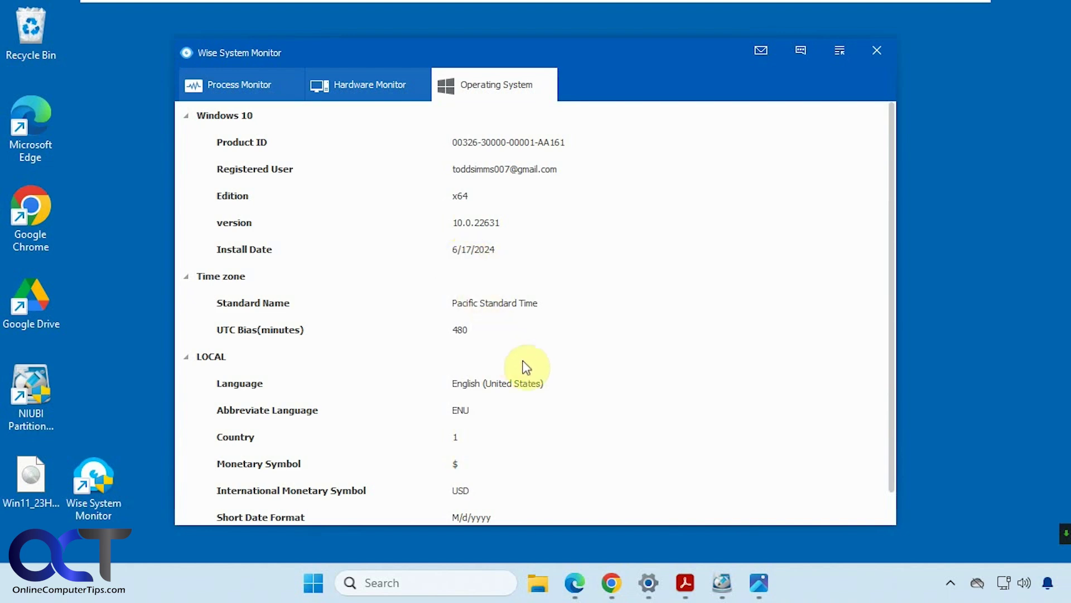
# Scroll through the Windows 10 details and return to the Process Monitor list
pyautogui.scroll(-1, 890, 368)
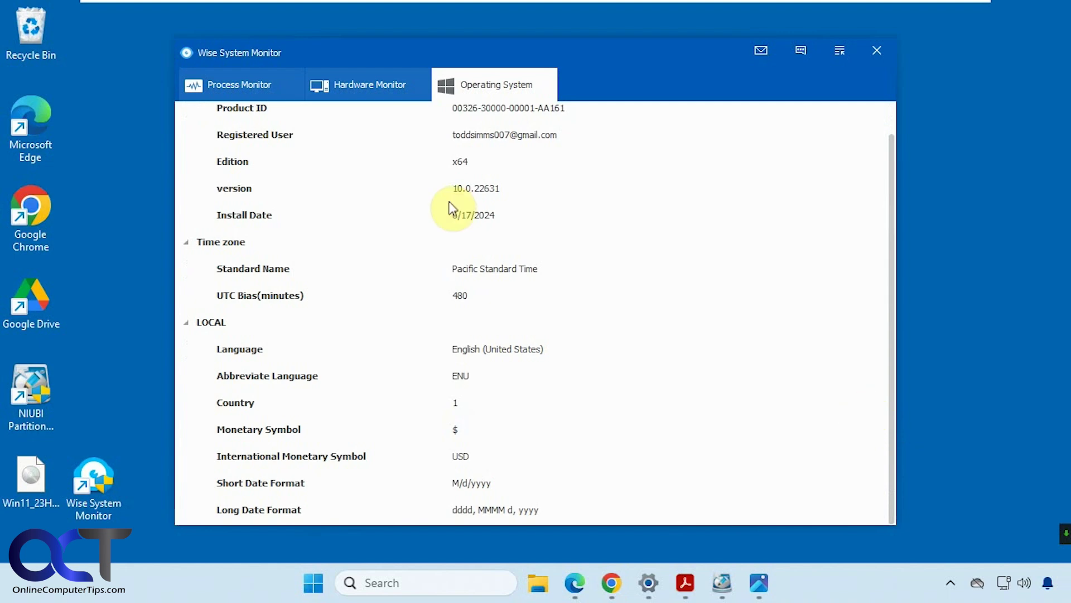
pyautogui.click(253, 84)
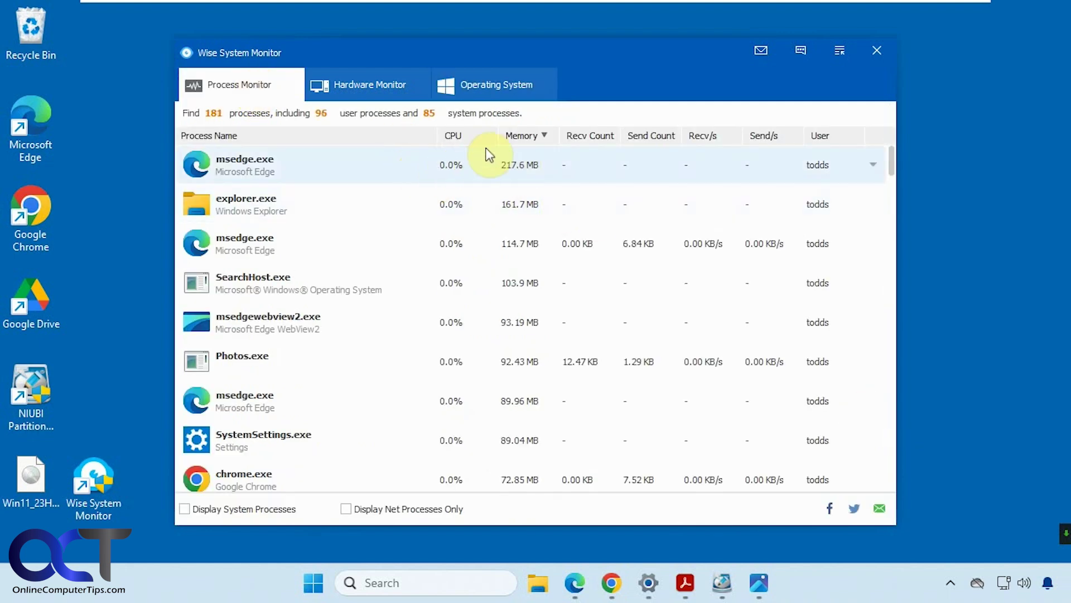
# Sort processes by CPU then back to memory, and bring Edge's Ubuntu download page forward
pyautogui.click(466, 133)
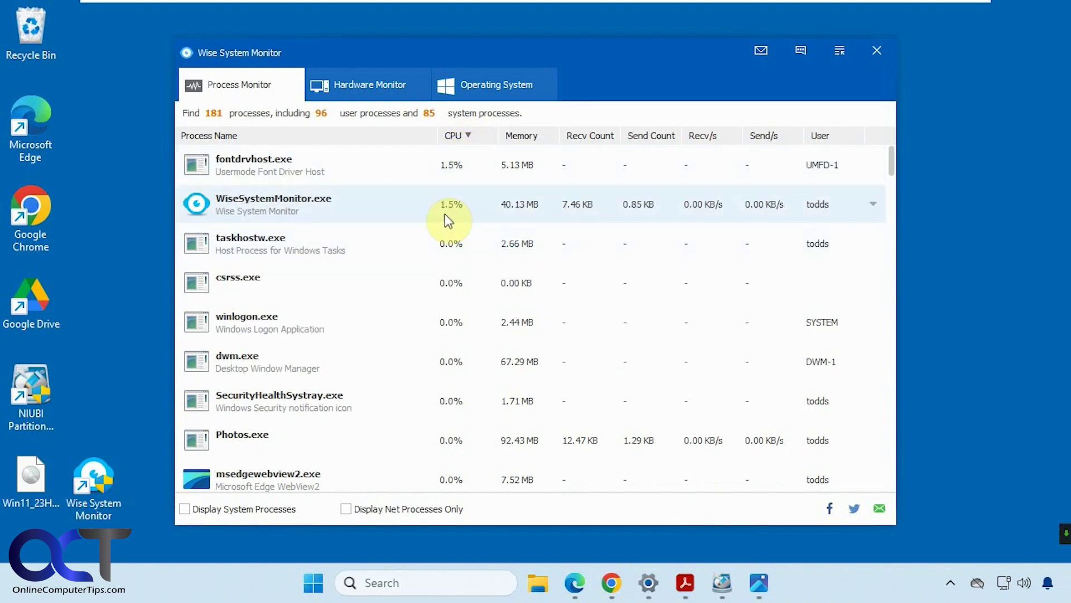
pyautogui.click(535, 136)
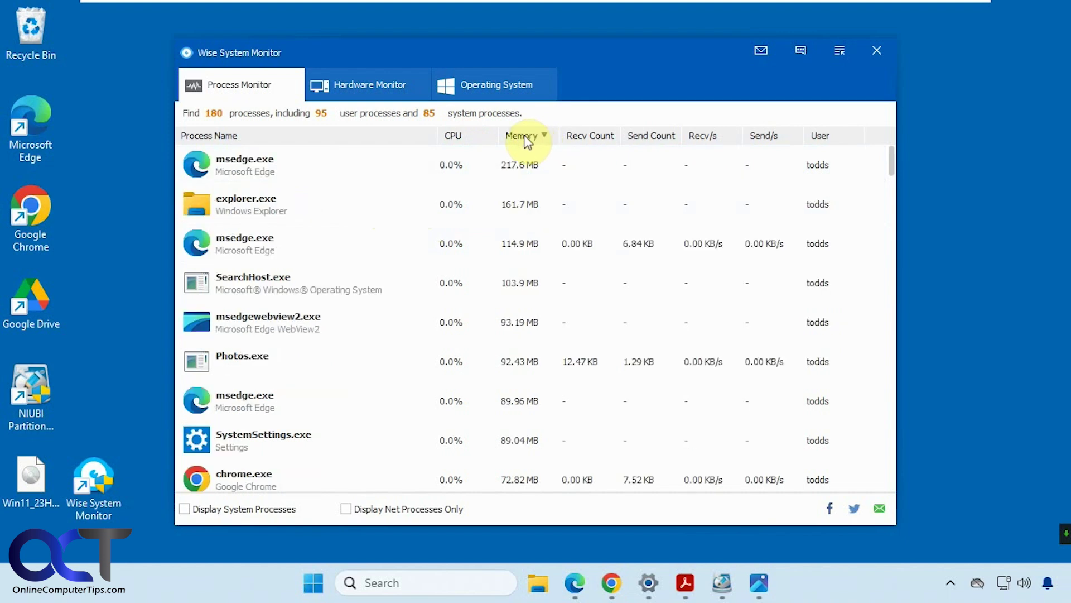
pyautogui.moveTo(1060, 539)
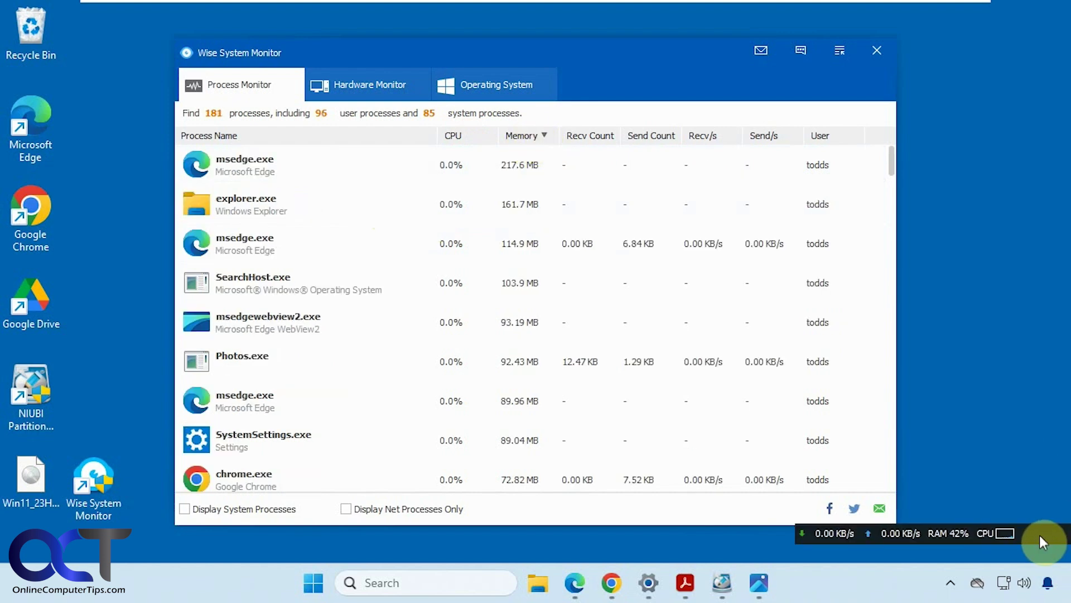
pyautogui.click(585, 581)
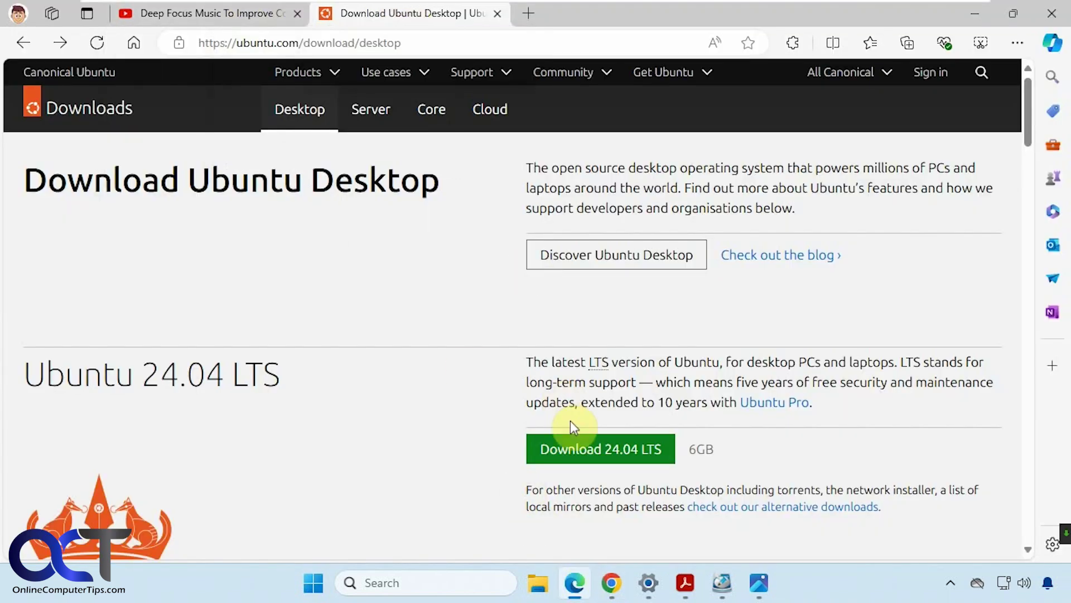
# Download Ubuntu 24.04 LTS, saving ubuntu-24.04-desktop-amd64.iso to the Desktop
pyautogui.click(590, 451)
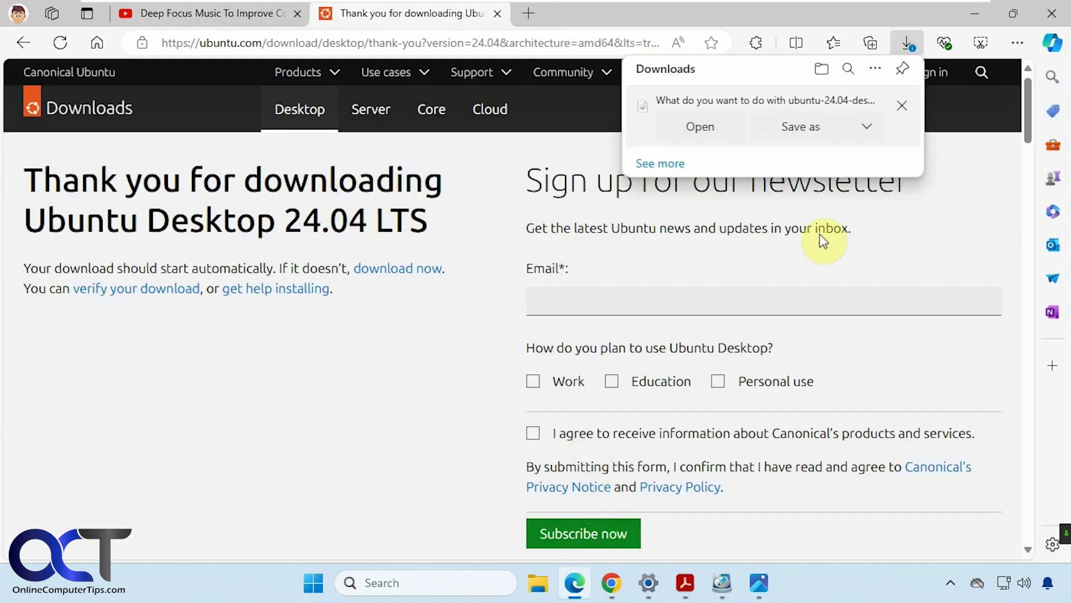
pyautogui.click(820, 134)
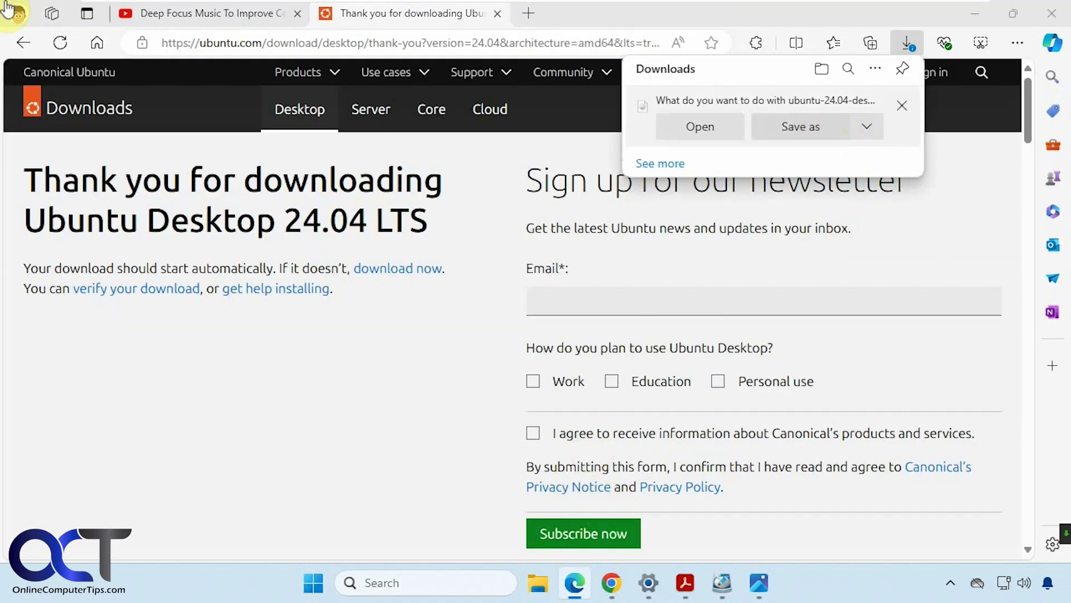
pyautogui.click(580, 374)
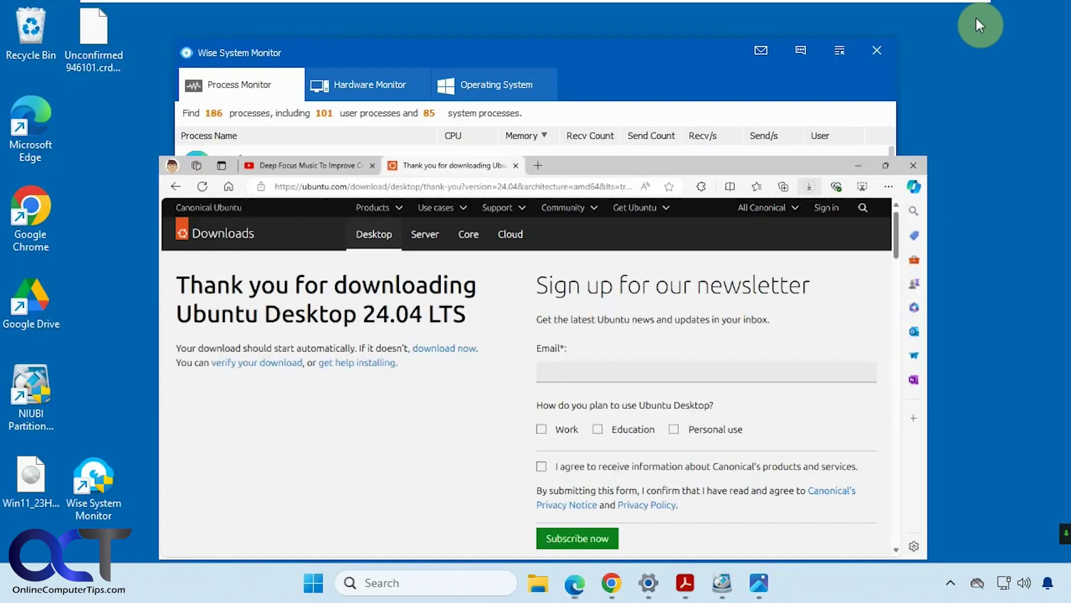
pyautogui.click(858, 166)
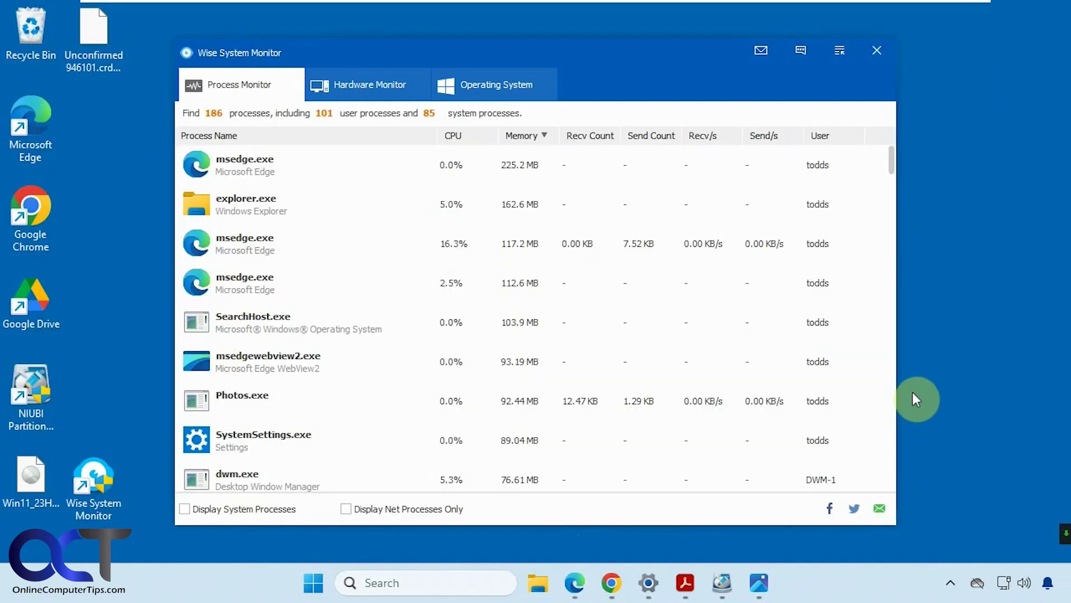
pyautogui.moveTo(1065, 535)
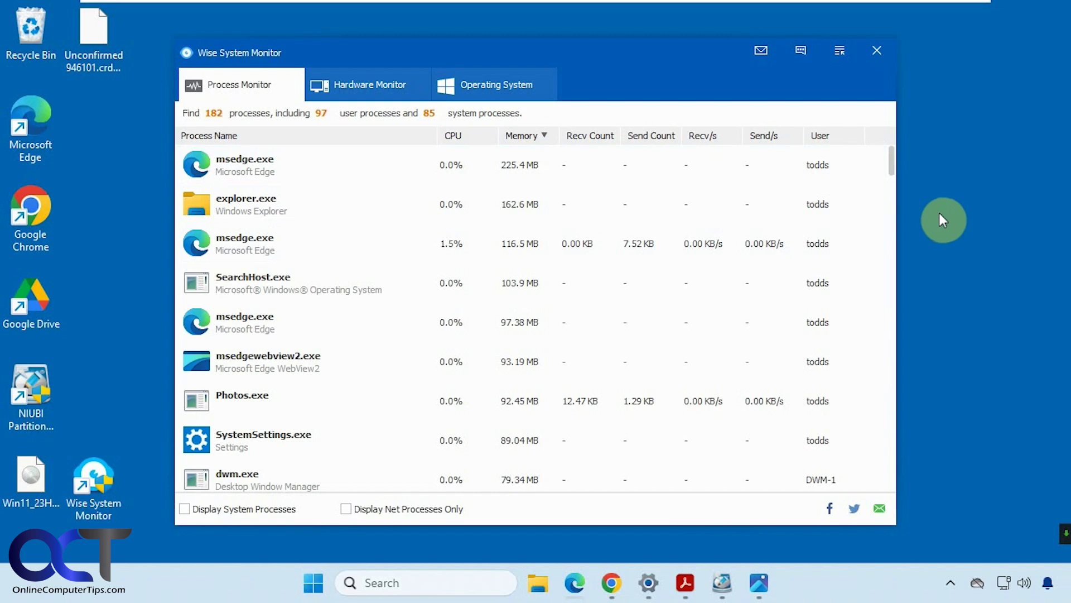
pyautogui.click(841, 51)
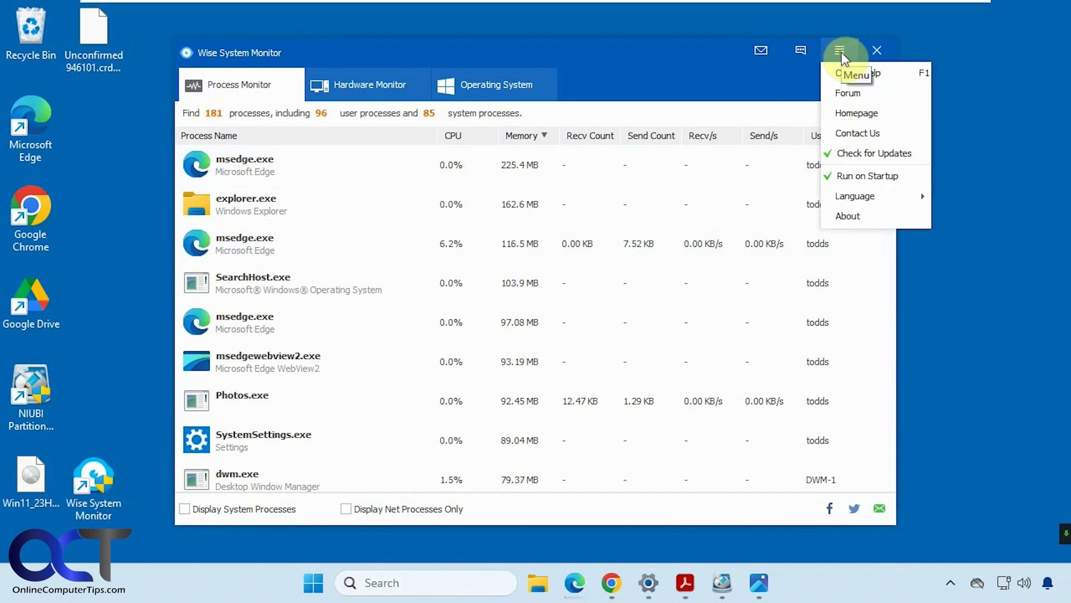
pyautogui.moveTo(877, 194)
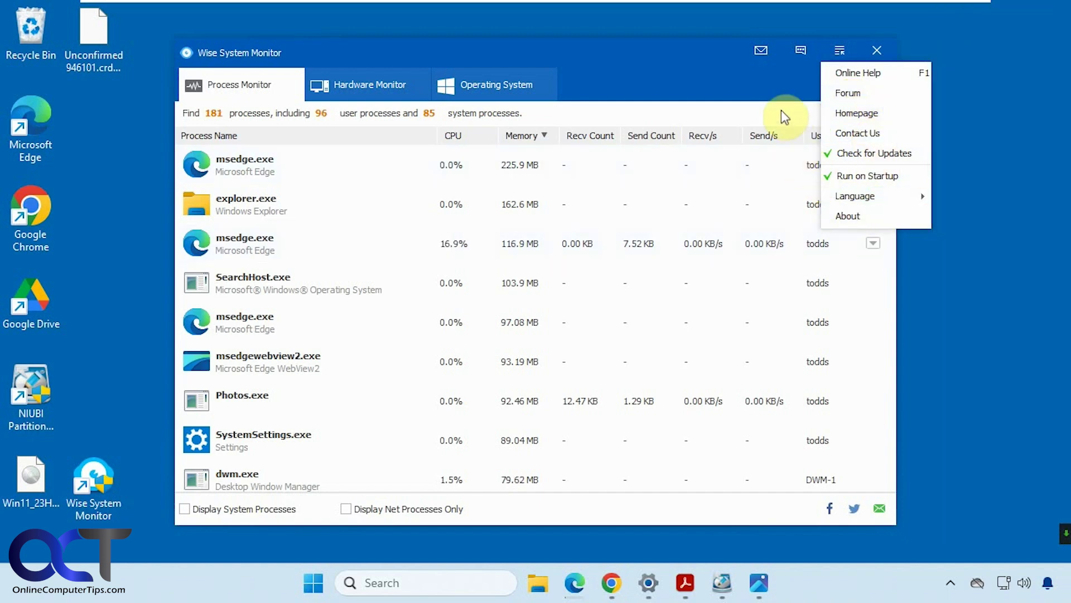
pyautogui.click(766, 103)
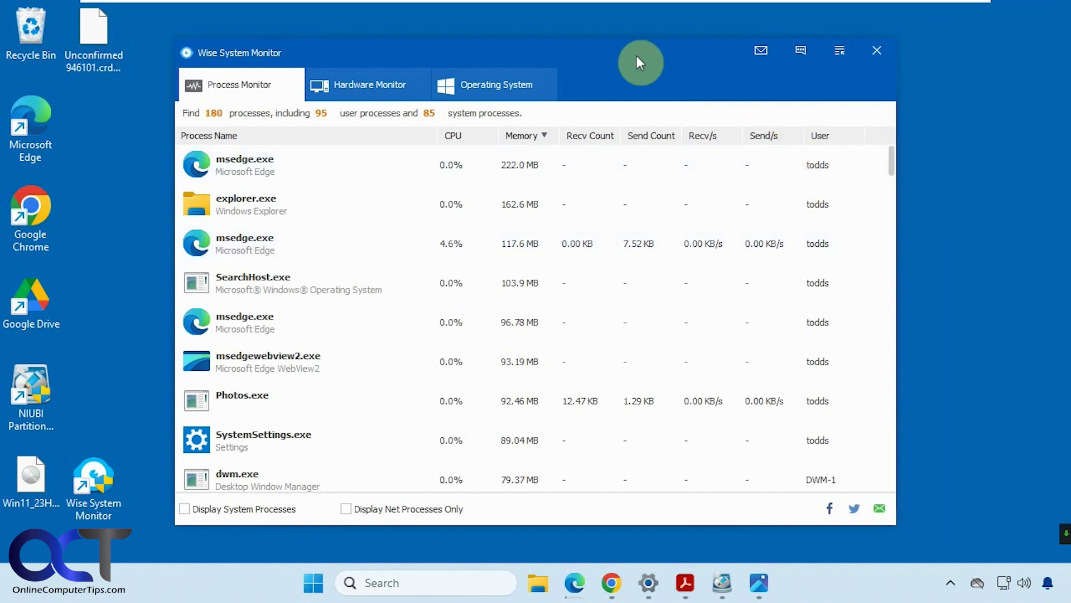